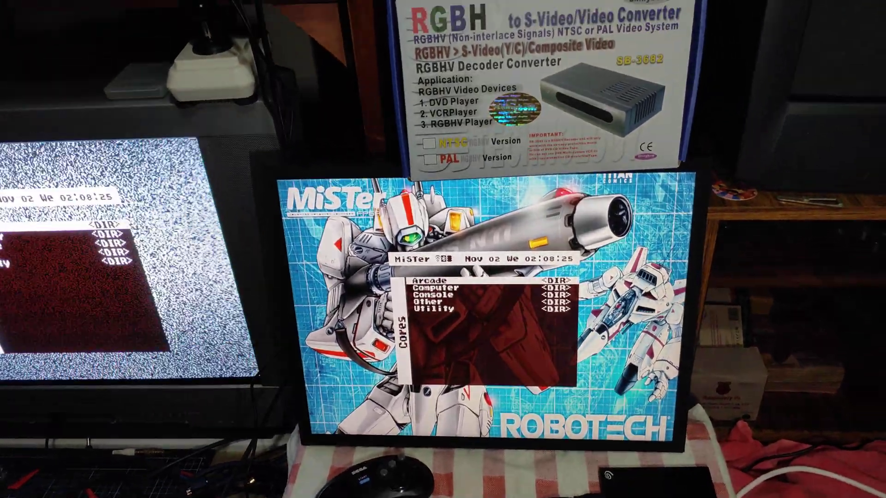
# Open the Capcom CPS-2 game list via Arcade > Organized > By Platform
pyautogui.press('Return')
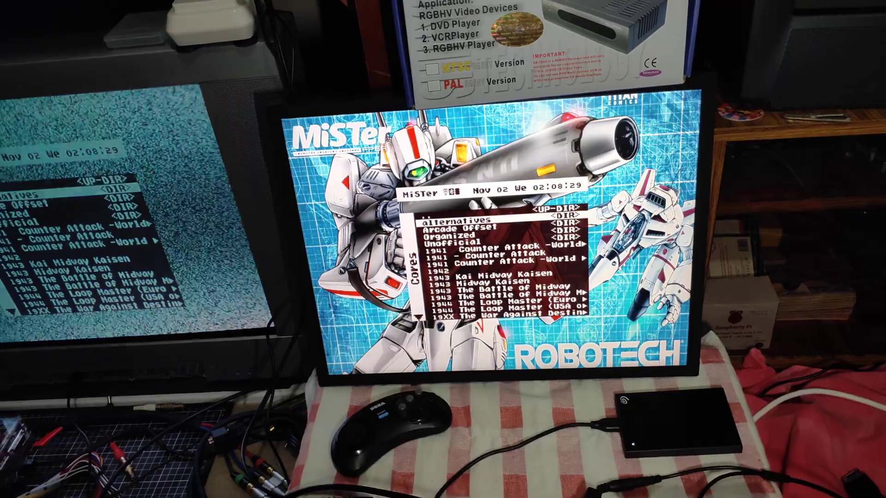
pyautogui.press('Down')
pyautogui.press('Down')
pyautogui.press('Down')
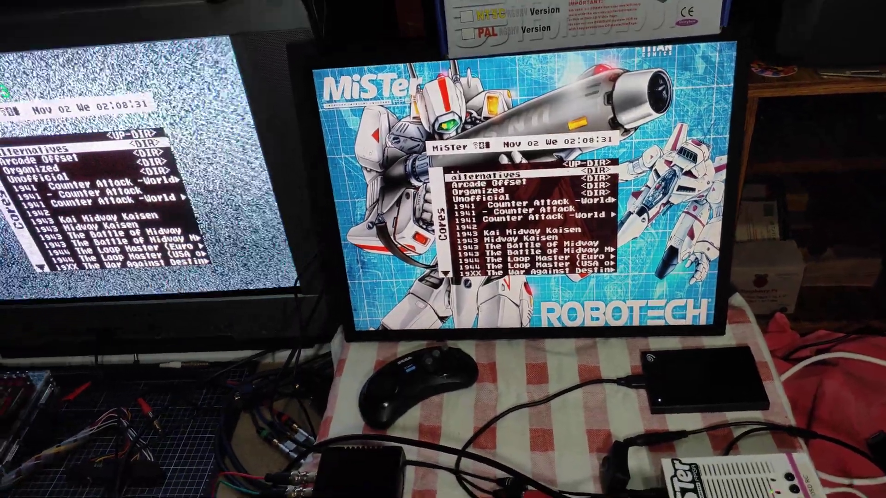
pyautogui.press('Return')
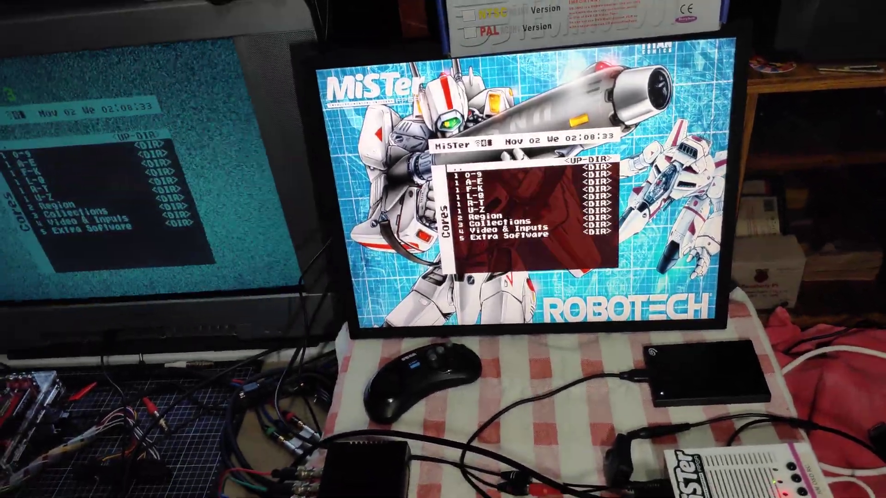
pyautogui.press('Down')
pyautogui.press('Down')
pyautogui.press('Down')
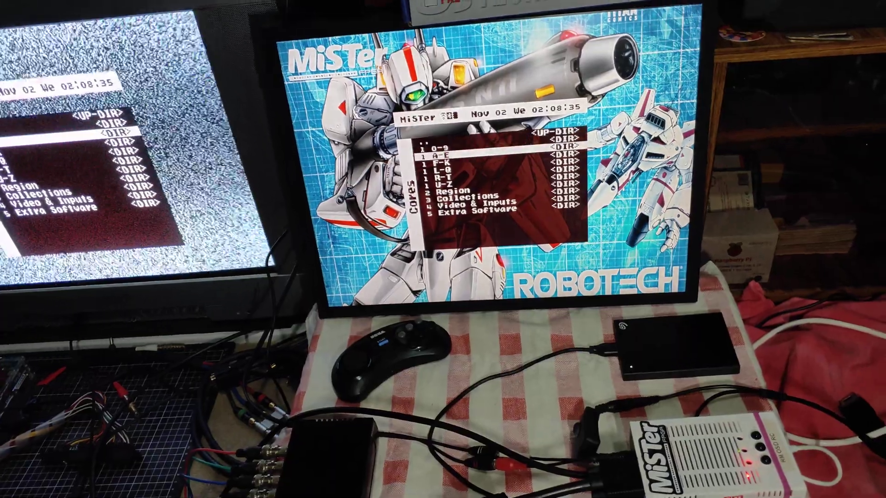
pyautogui.press('Return')
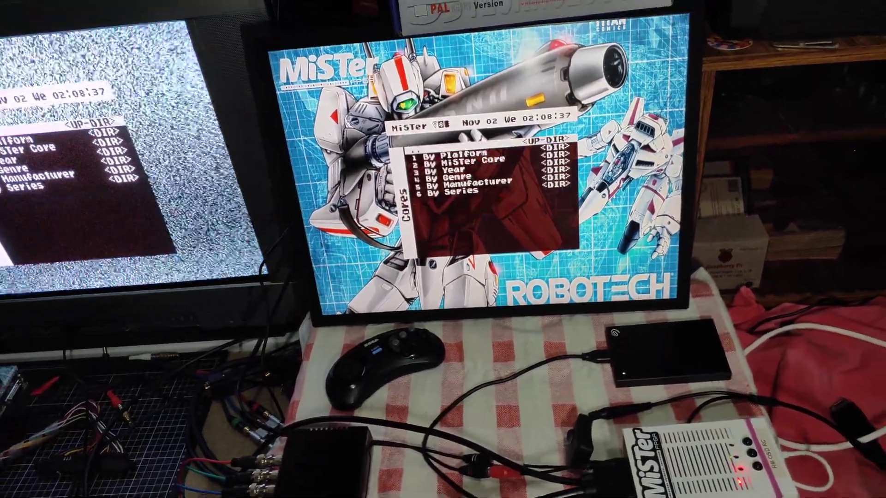
pyautogui.press('Down')
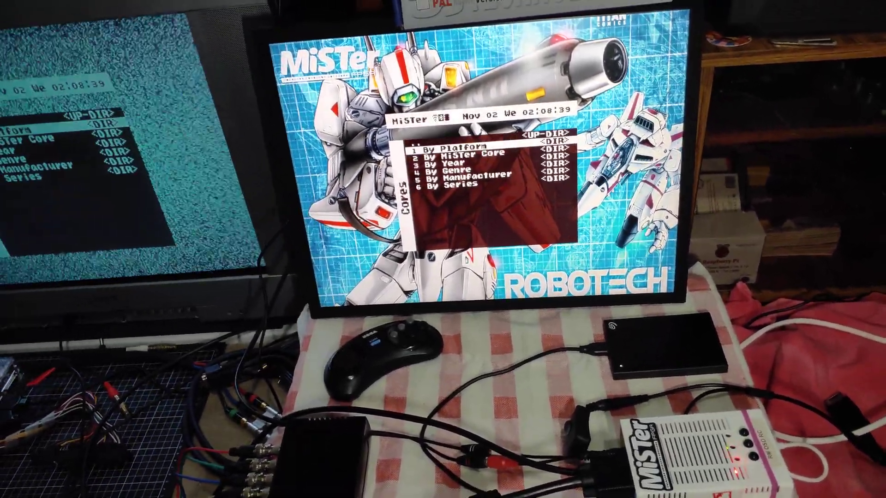
pyautogui.press('Return')
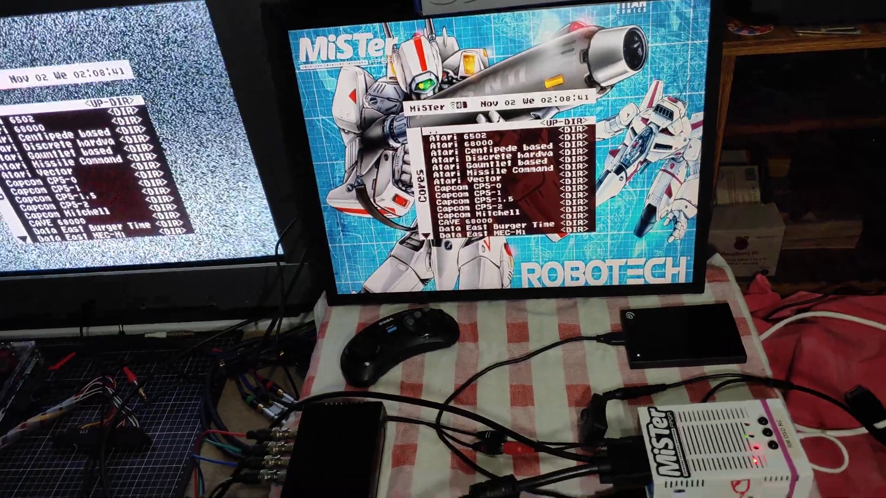
pyautogui.press('Down')
pyautogui.press('Down')
pyautogui.press('Down')
pyautogui.press('Down')
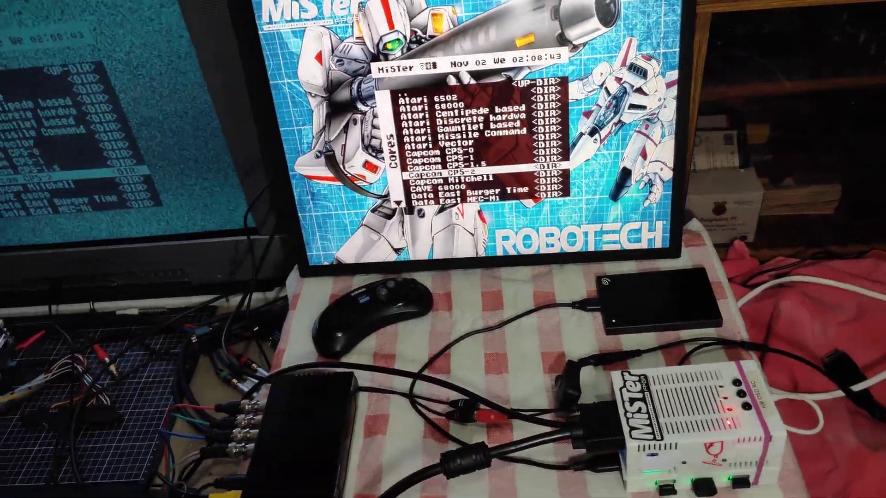
pyautogui.press('Return')
pyautogui.press('Down')
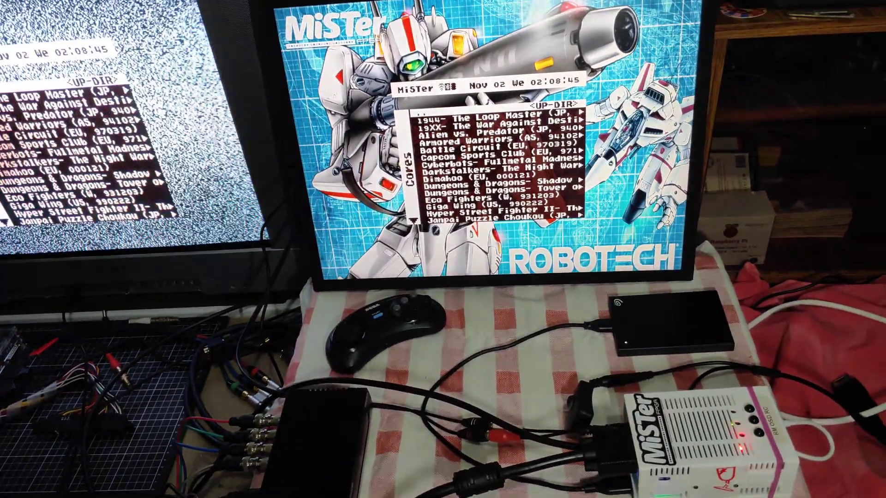
# Scroll to Marvel Vs. Capcom: Clash of Super Heroes (EU) and launch it
pyautogui.press('pagedown')
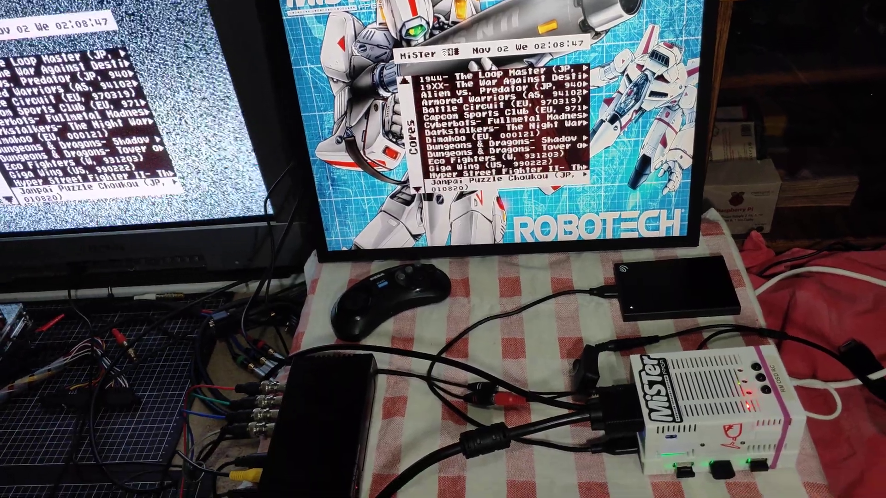
pyautogui.press('Down')
pyautogui.press('Down')
pyautogui.press('Down')
pyautogui.press('Down')
pyautogui.press('Down')
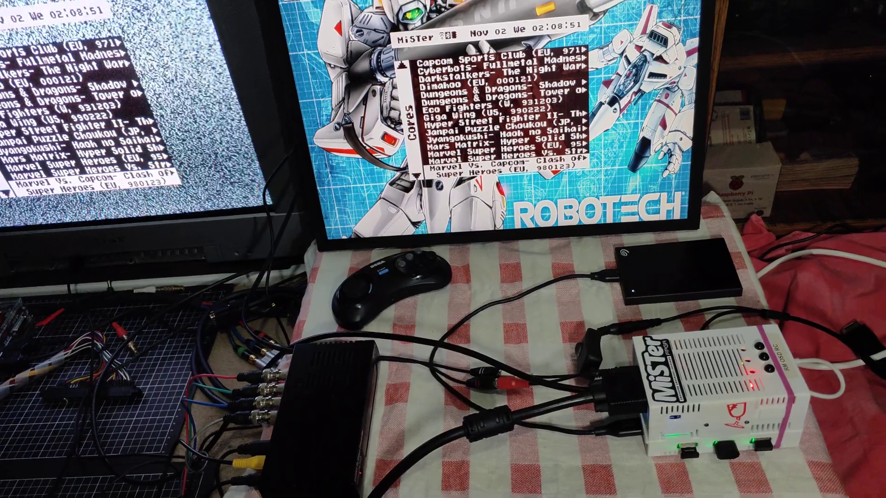
pyautogui.press('Return')
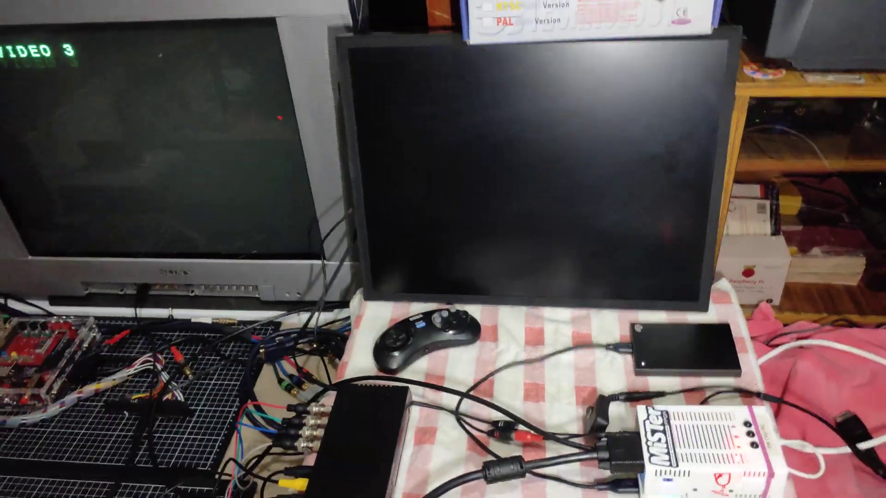